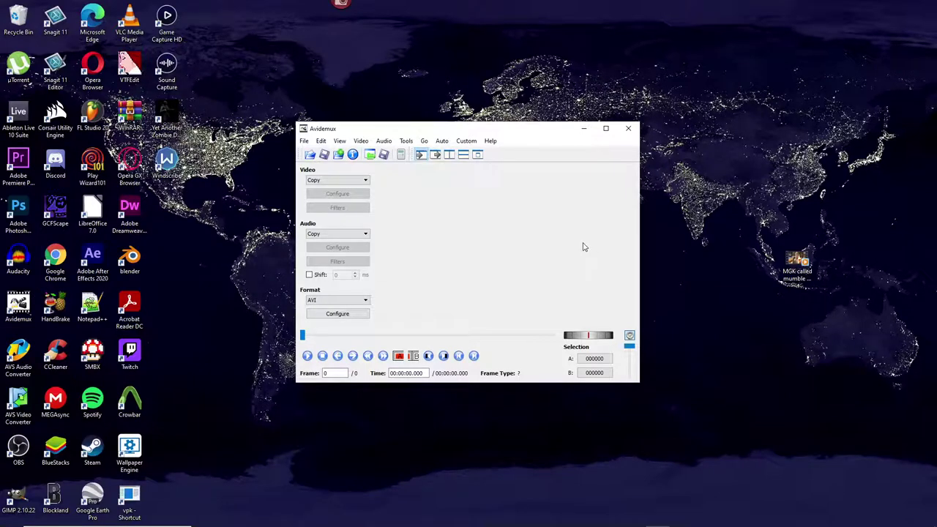
Select the interview video on the desktop, try opening it from the File menu, then cancel the browser
{"action": "left_click", "coordinate": [789, 262]}
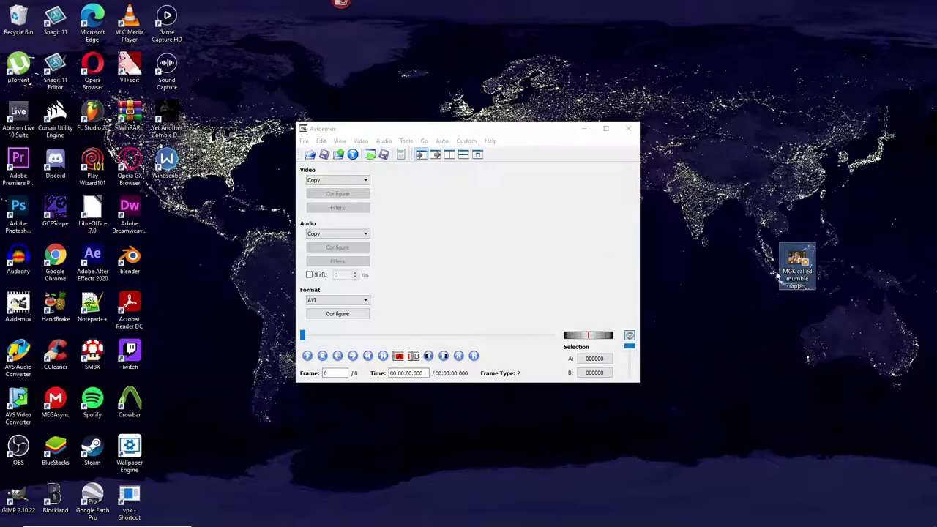
{"action": "left_click", "coordinate": [686, 213]}
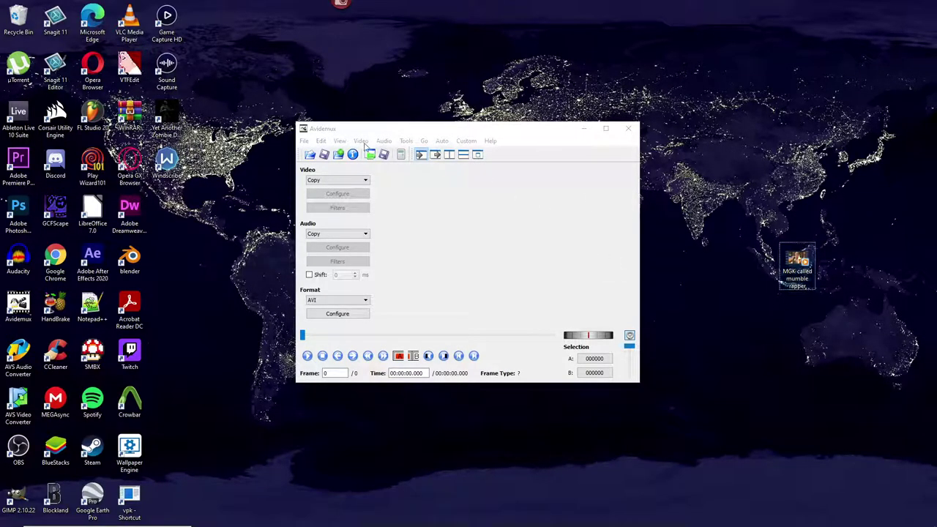
{"action": "left_click", "coordinate": [303, 140]}
{"action": "left_click", "coordinate": [313, 150]}
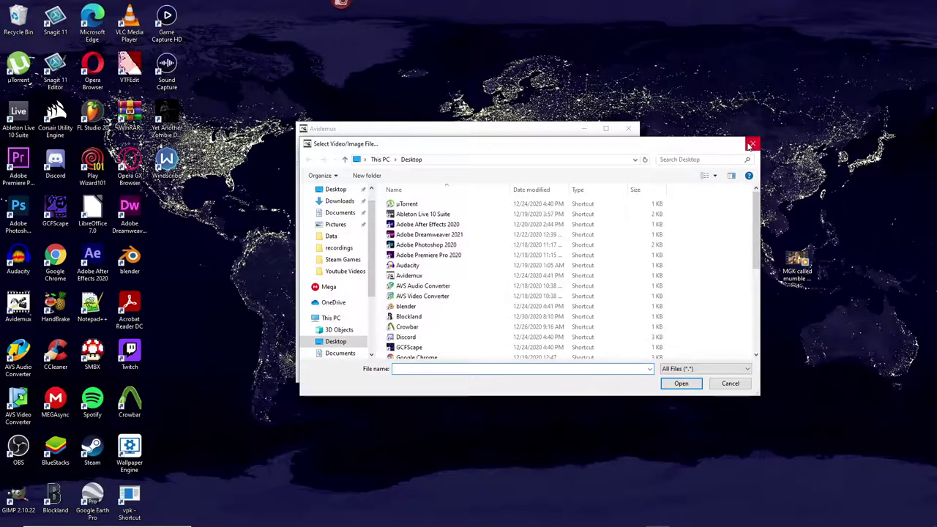
{"action": "key", "text": "Escape"}
Drag MGK called mumble rapper.mp4 into Avidemux, declining safe H.264 mode and the index rebuild
{"action": "left_click_drag", "start_coordinate": [805, 247], "coordinate": [489, 246]}
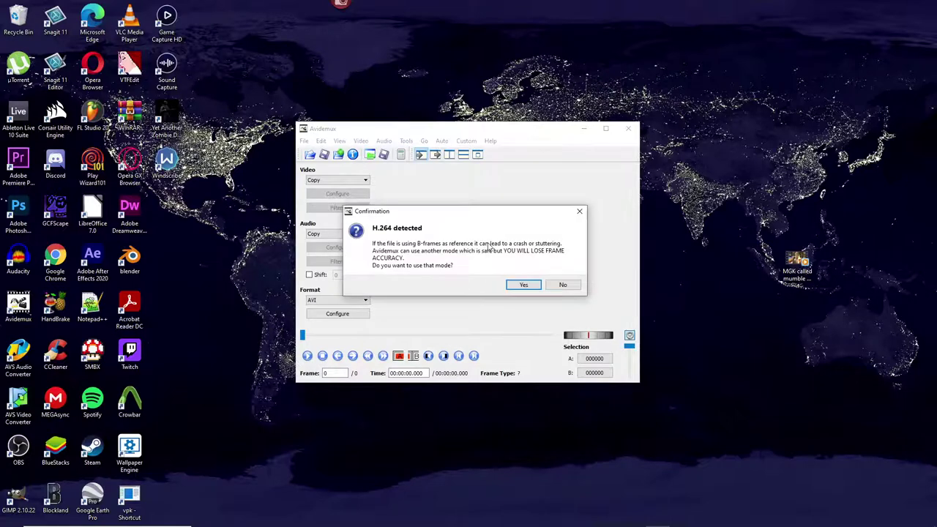
{"action": "left_click", "coordinate": [562, 285]}
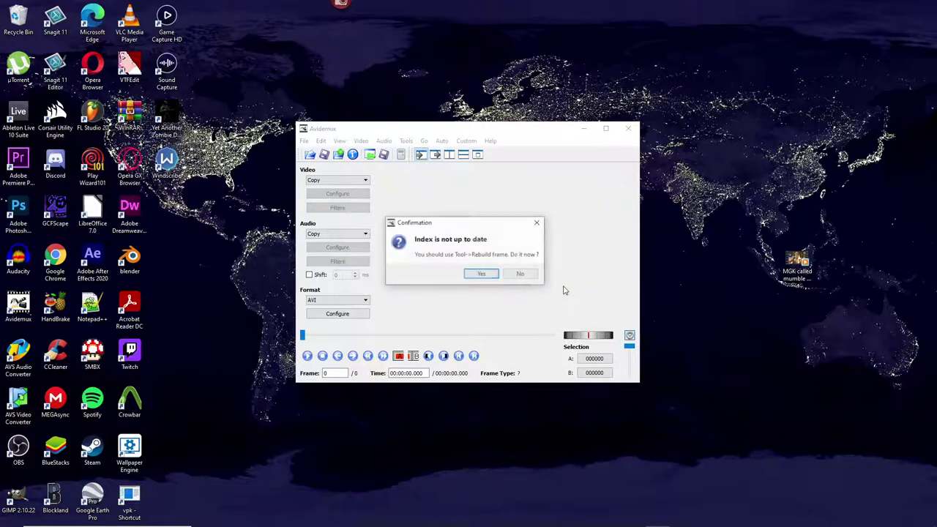
{"action": "left_click", "coordinate": [520, 275]}
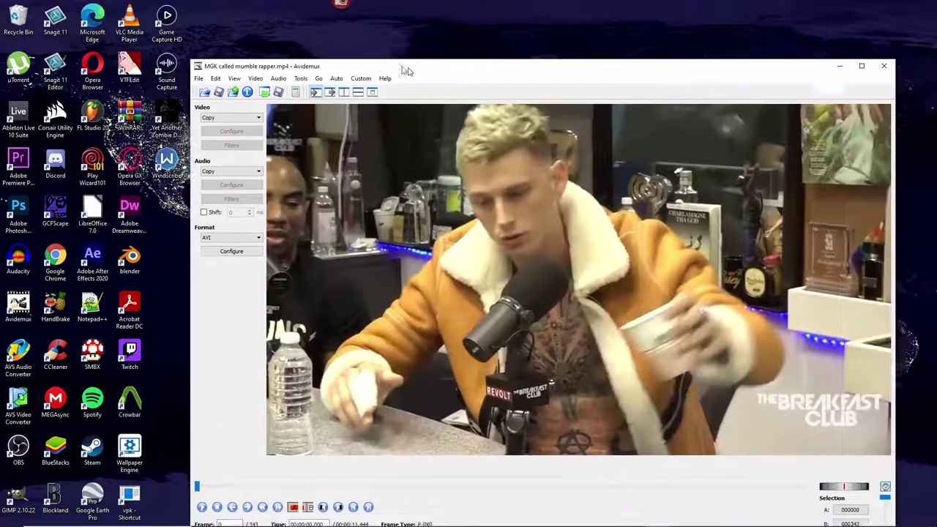
Choose MPEG-4 ASP (Xvid) as the video encoder and MP3 (lame) as the audio encoder
{"action": "left_click_drag", "start_coordinate": [408, 71], "coordinate": [369, 62]}
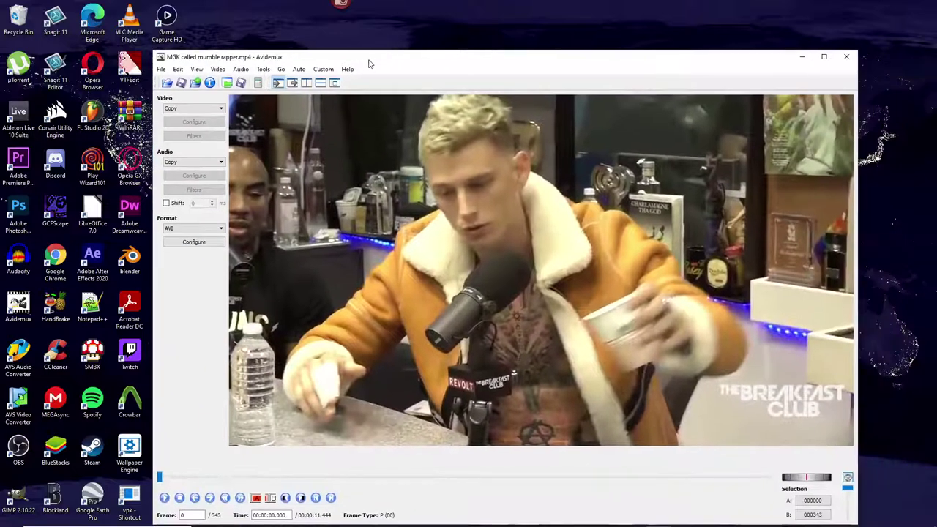
{"action": "left_click", "coordinate": [182, 112]}
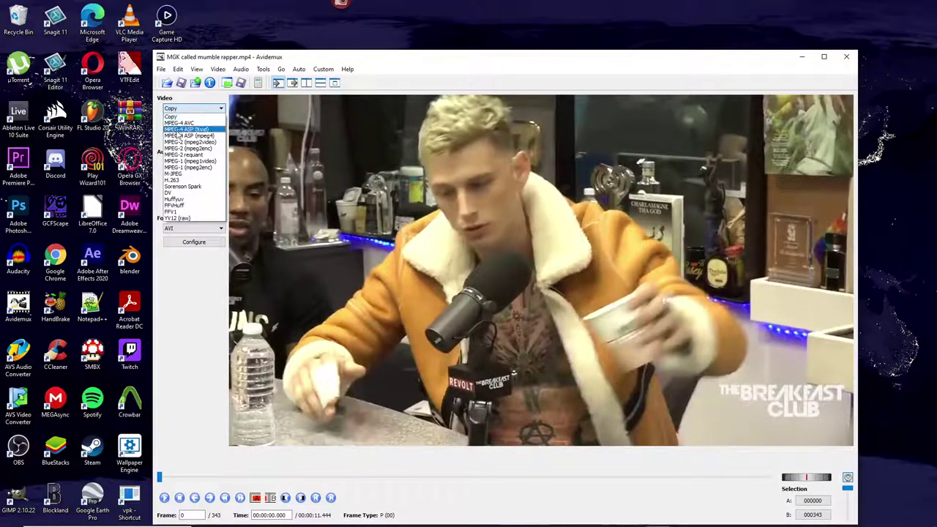
{"action": "left_click", "coordinate": [196, 130]}
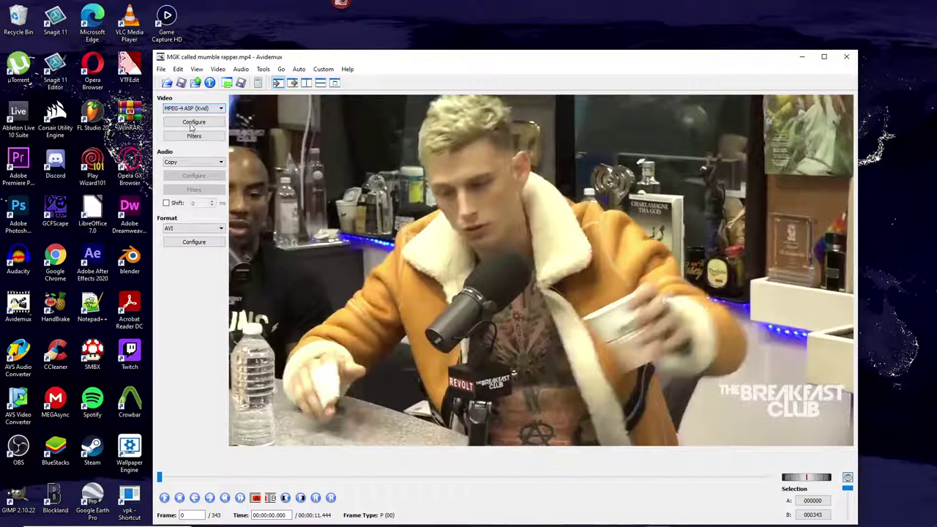
{"action": "left_click", "coordinate": [181, 163]}
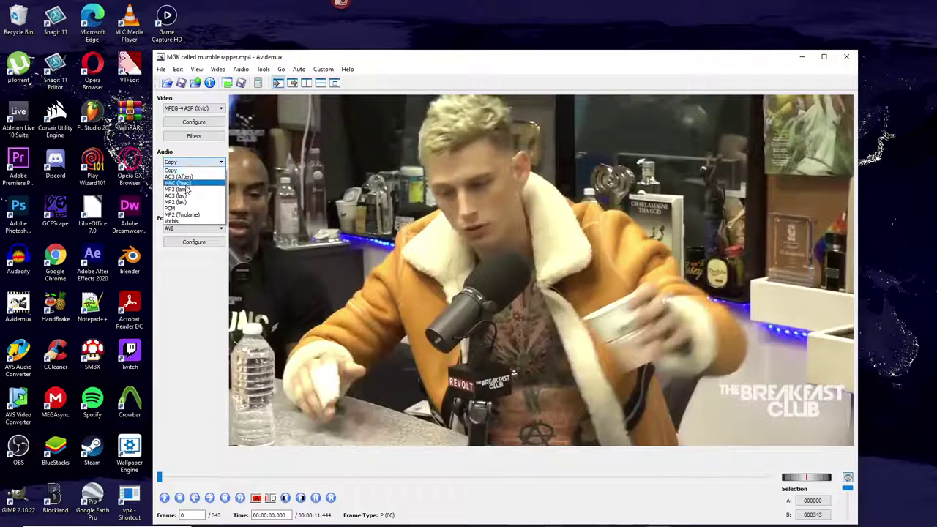
{"action": "left_click", "coordinate": [184, 191]}
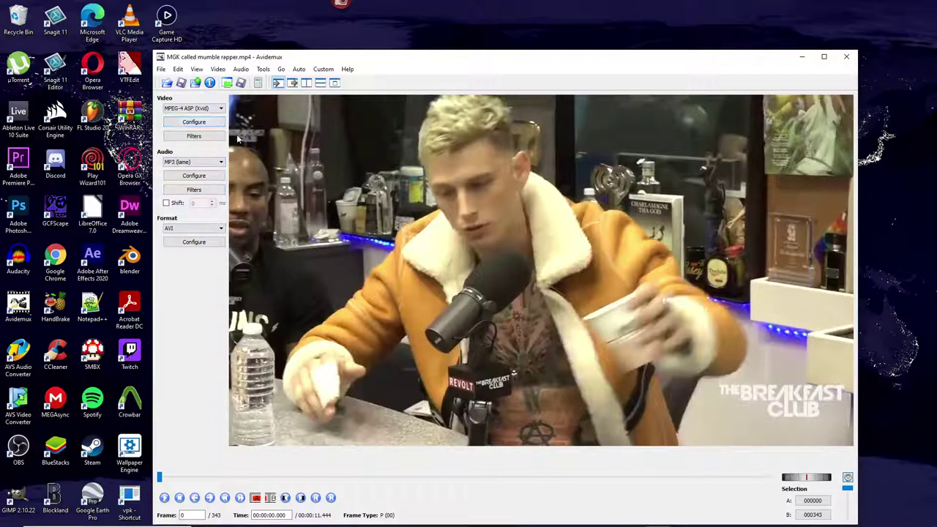
Change the Xvid Frame tab's Maximum I-frame Interval from 300 to 999999999 and confirm
{"action": "left_click", "coordinate": [192, 122]}
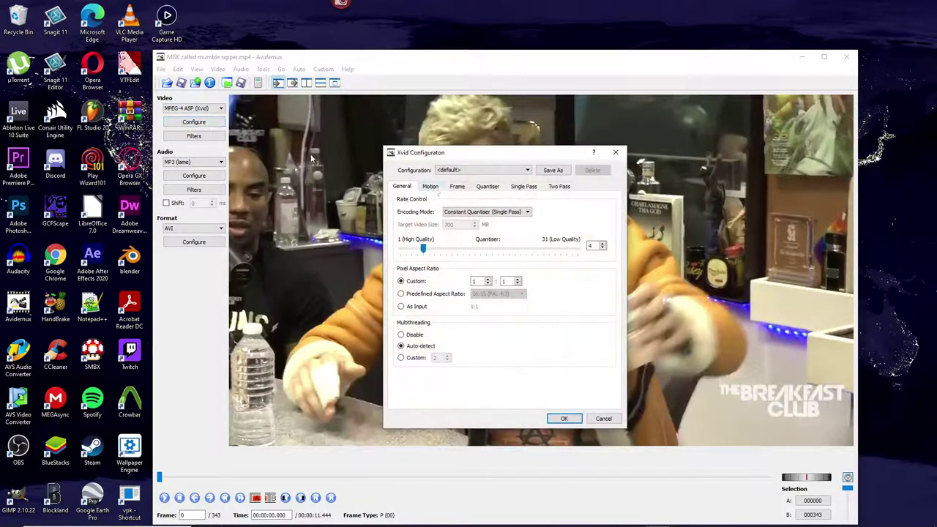
{"action": "left_click", "coordinate": [456, 186]}
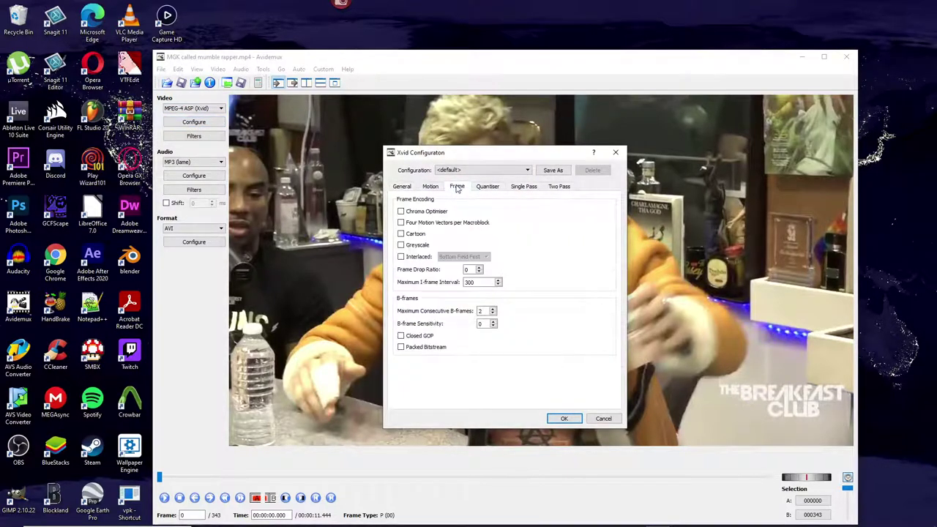
{"action": "left_click_drag", "start_coordinate": [474, 283], "coordinate": [421, 284]}
{"action": "type", "text": "999999999"}
{"action": "left_click", "coordinate": [560, 417]}
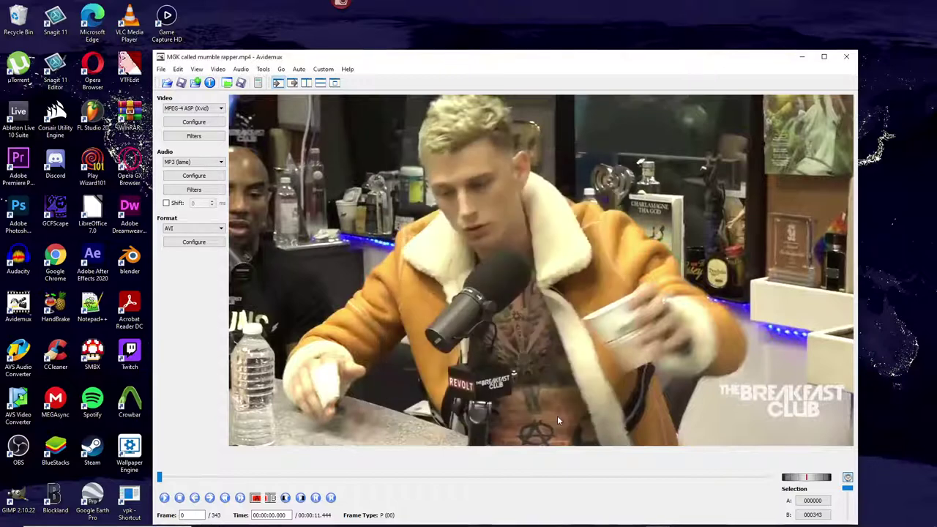
Encode and save the clip to the desktop as mux, acknowledging the Done message
{"action": "left_click", "coordinate": [160, 69]}
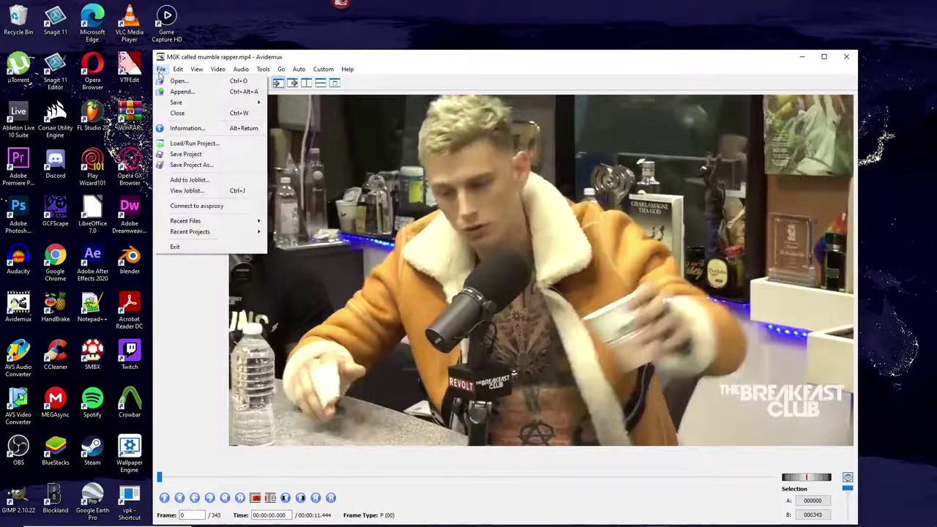
{"action": "mouse_move", "coordinate": [173, 105]}
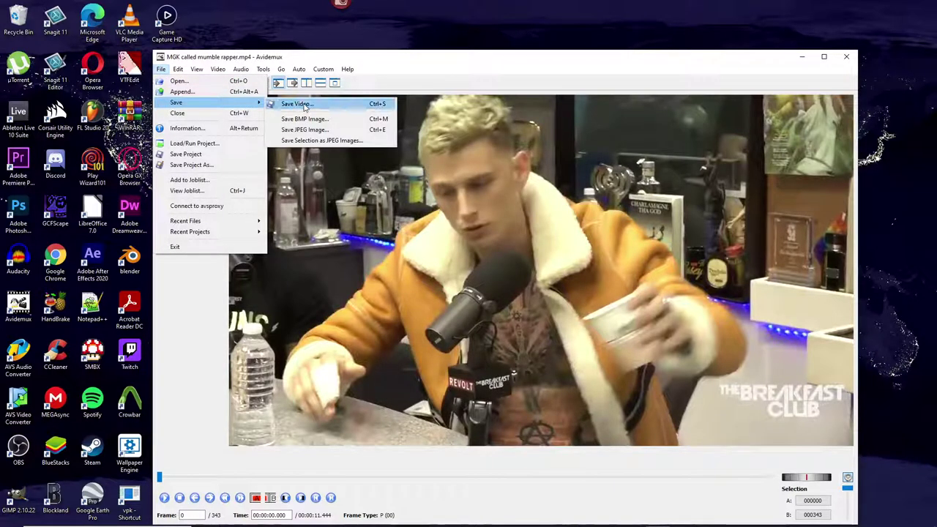
{"action": "left_click", "coordinate": [304, 107]}
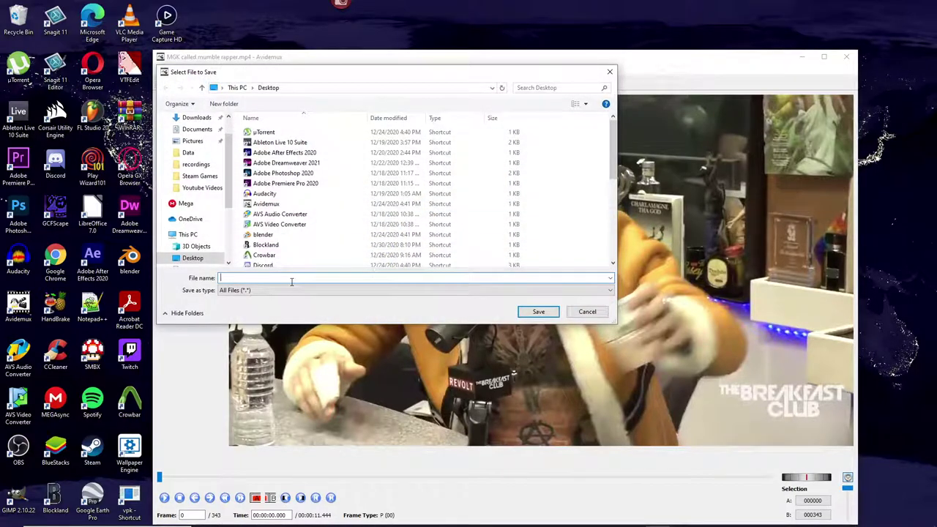
{"action": "type", "text": "mux.avi"}
{"action": "left_click", "coordinate": [538, 312]}
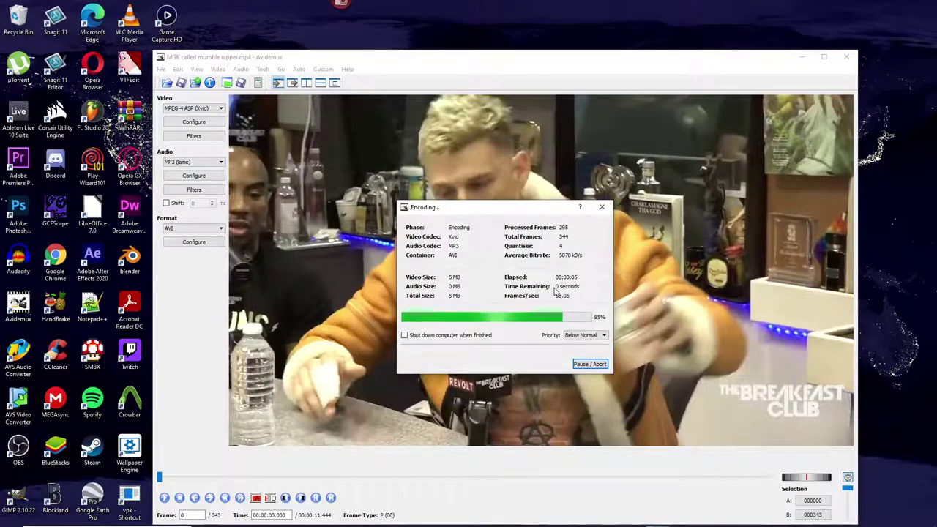
{"action": "left_click", "coordinate": [545, 310]}
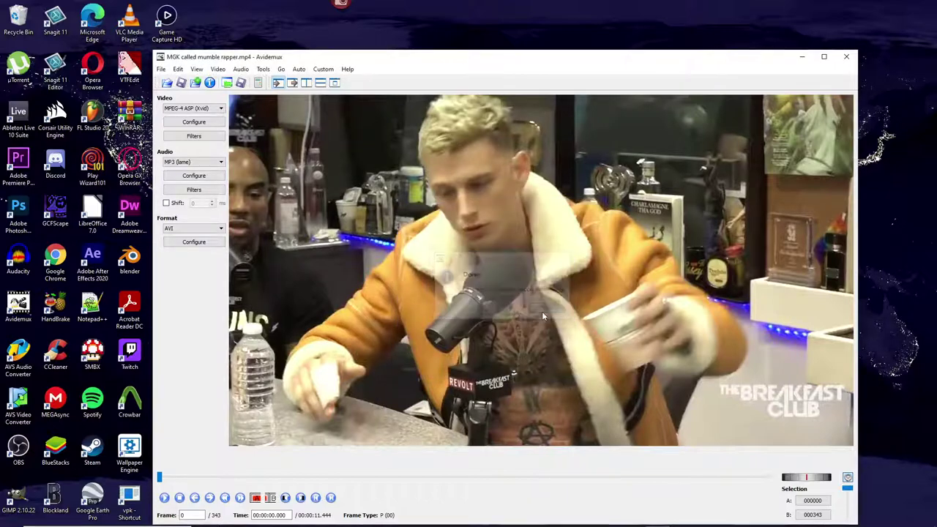
Close the loaded video and move the empty editor window toward the screen centre
{"action": "left_click", "coordinate": [161, 69]}
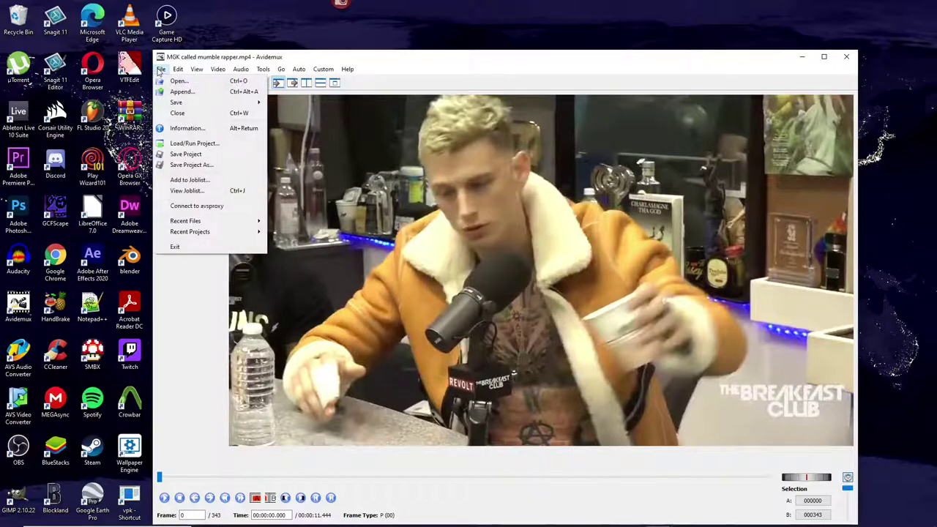
{"action": "left_click", "coordinate": [181, 114]}
{"action": "left_click_drag", "start_coordinate": [229, 59], "coordinate": [401, 141]}
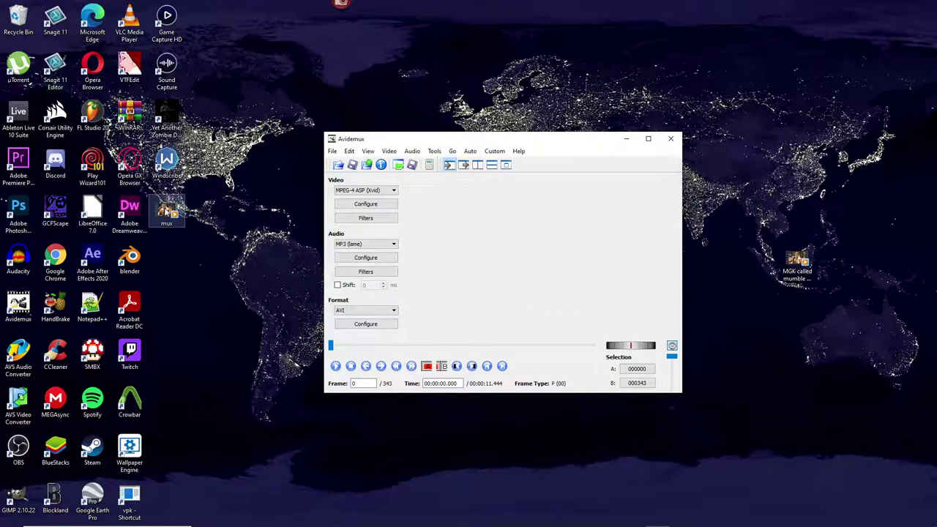
Load mux.avi into the editor, then play, pause at frame 95, and resume toward frame 115
{"action": "left_click_drag", "start_coordinate": [167, 212], "coordinate": [497, 238]}
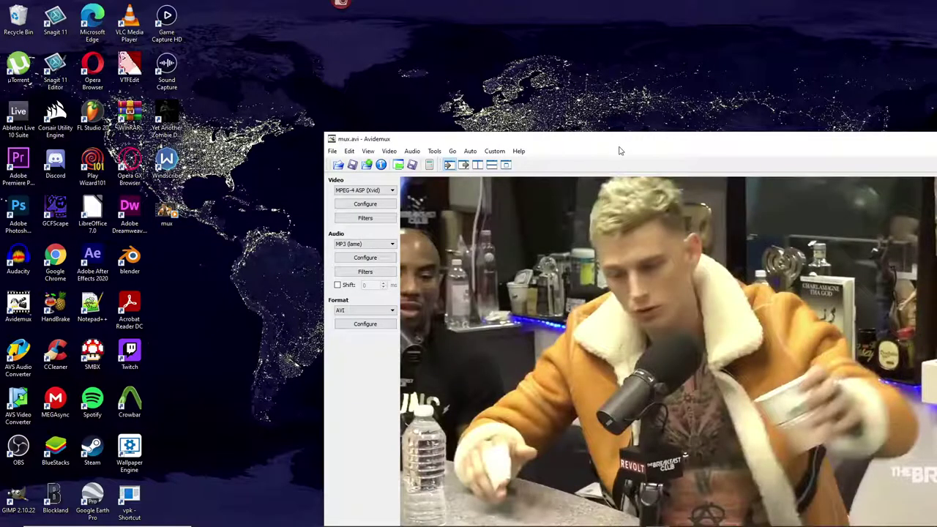
{"action": "left_click_drag", "start_coordinate": [626, 142], "coordinate": [433, 73]}
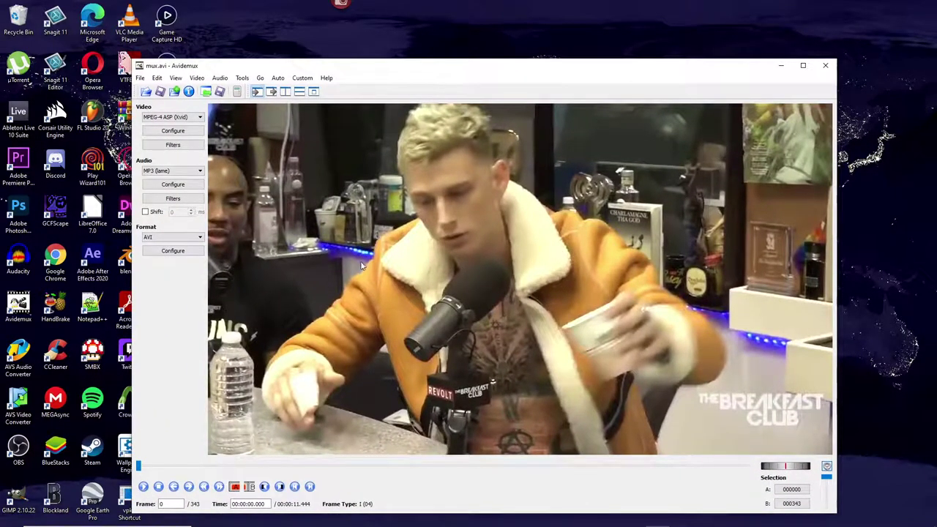
{"action": "key", "text": "space"}
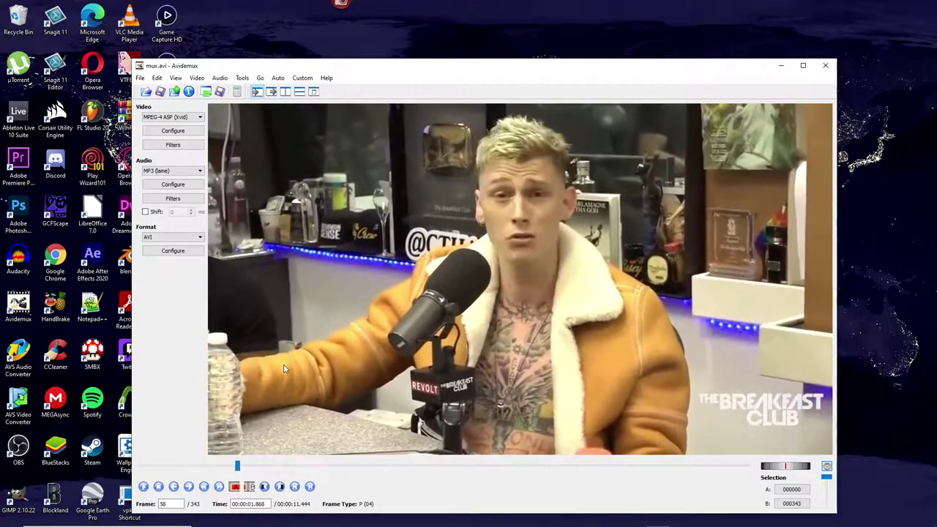
{"action": "key", "text": "space"}
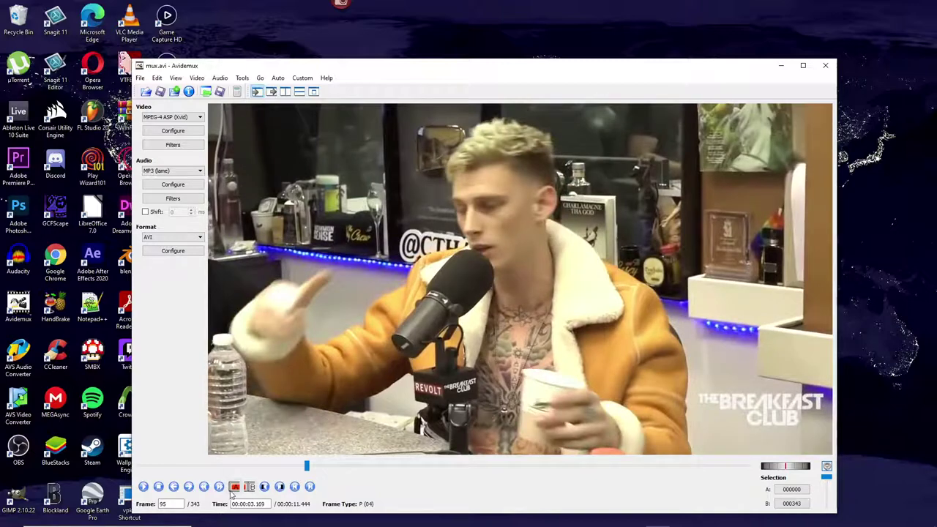
{"action": "key", "text": "space"}
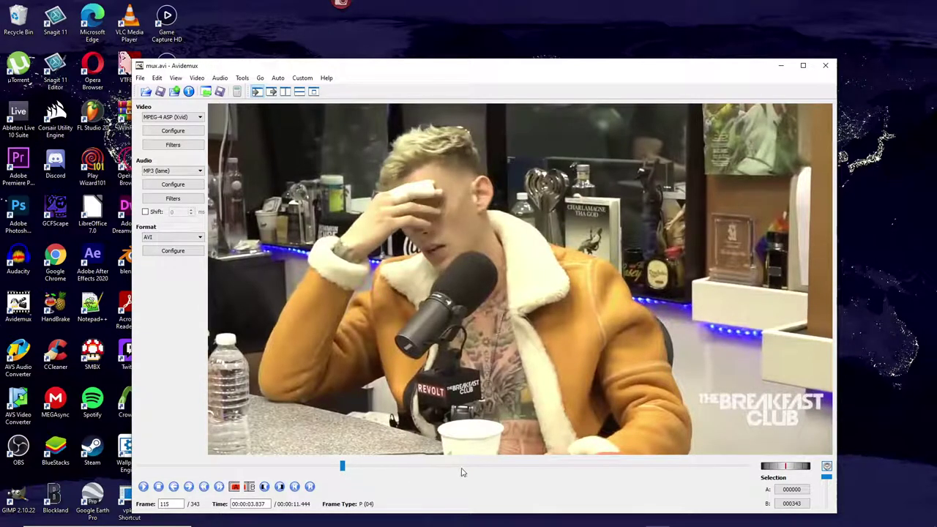
Set marker A at frame 115 and marker B at frame 196, then cut that section
{"action": "left_click", "coordinate": [237, 490]}
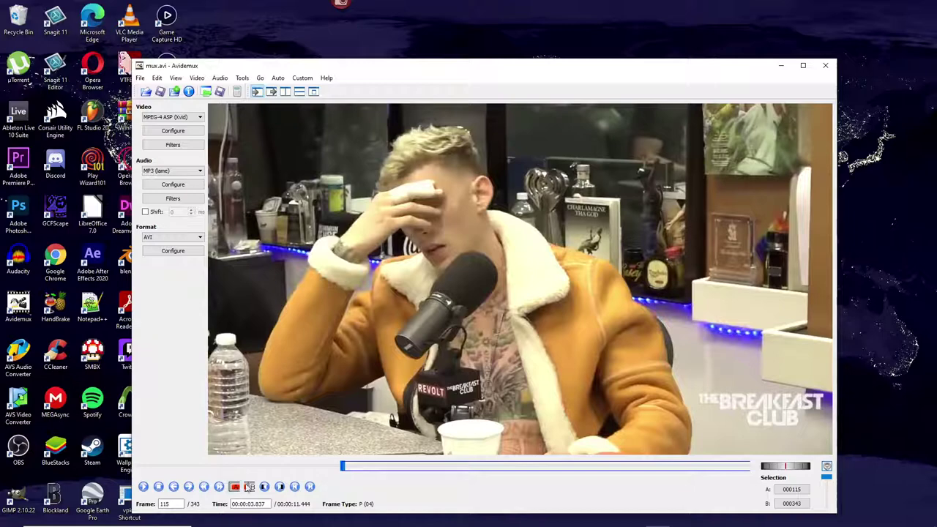
{"action": "left_click", "coordinate": [416, 464]}
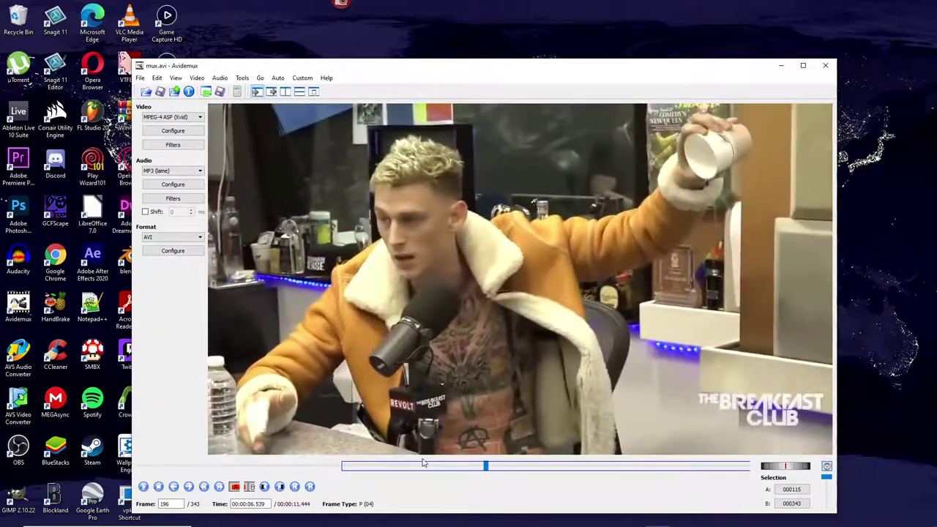
{"action": "left_click", "coordinate": [253, 489]}
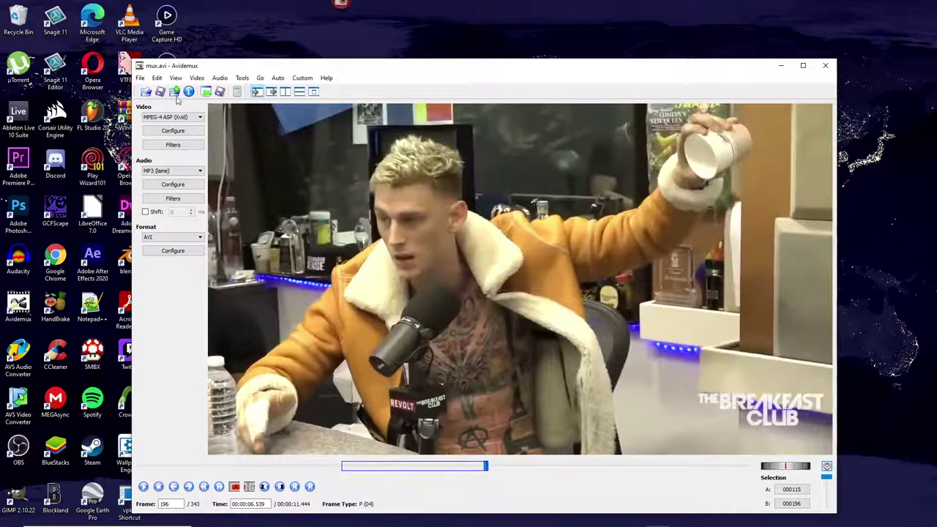
{"action": "left_click", "coordinate": [157, 77]}
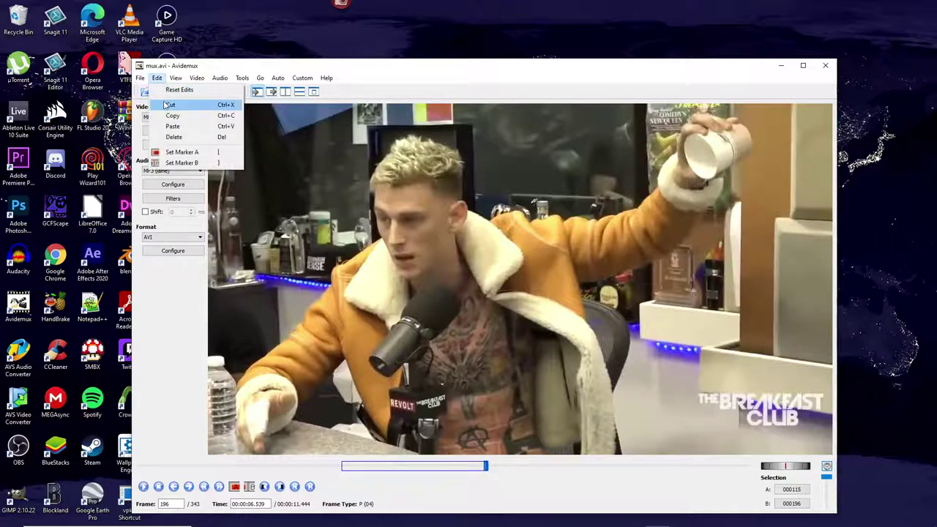
{"action": "left_click", "coordinate": [169, 104]}
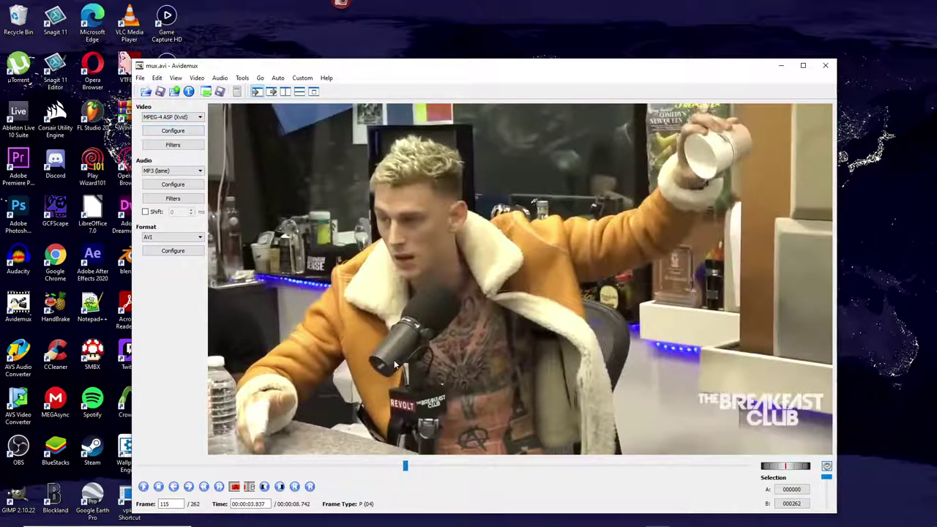
Step between frames 114 and 115 to check the cut point
{"action": "key", "text": "Left"}
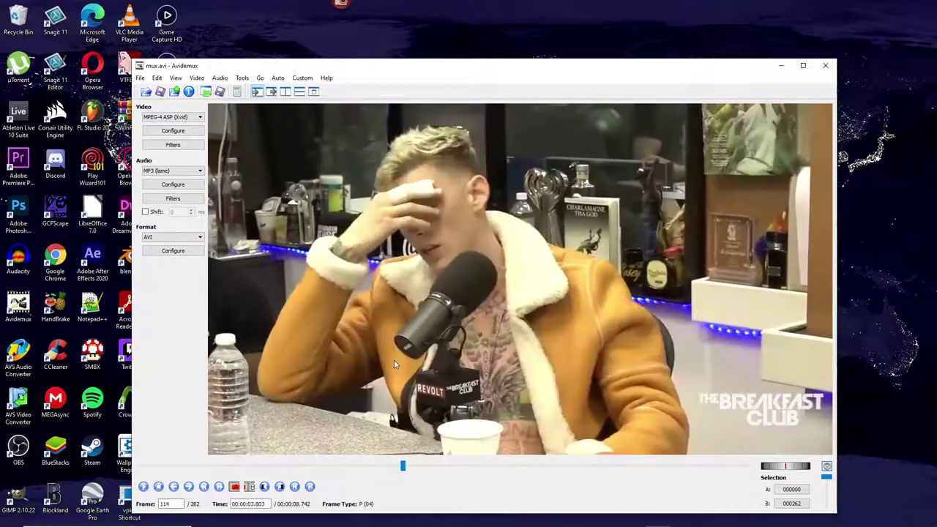
{"action": "key", "text": "Right"}
{"action": "key", "text": "Left"}
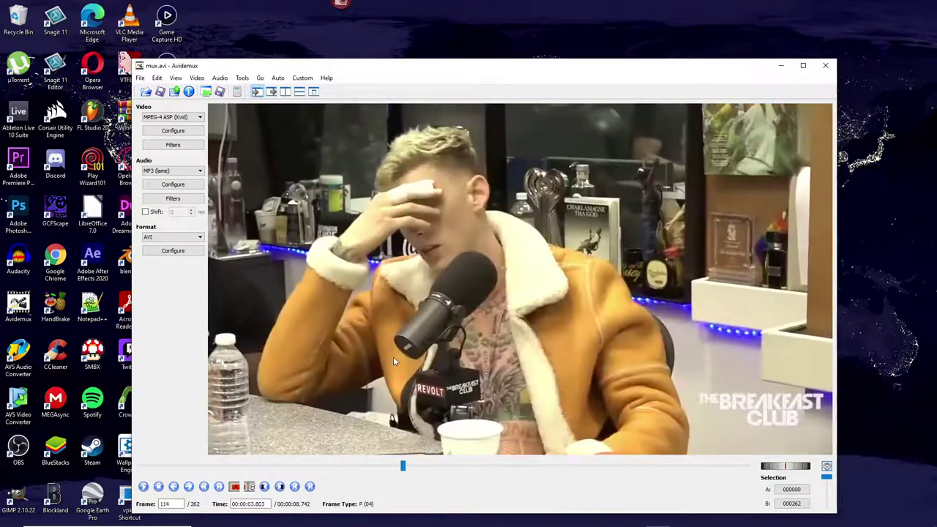
With video output set to Copy, save the clip as muxfinish.avi without smart copy, then minimise Avidemux
{"action": "left_click", "coordinate": [161, 118]}
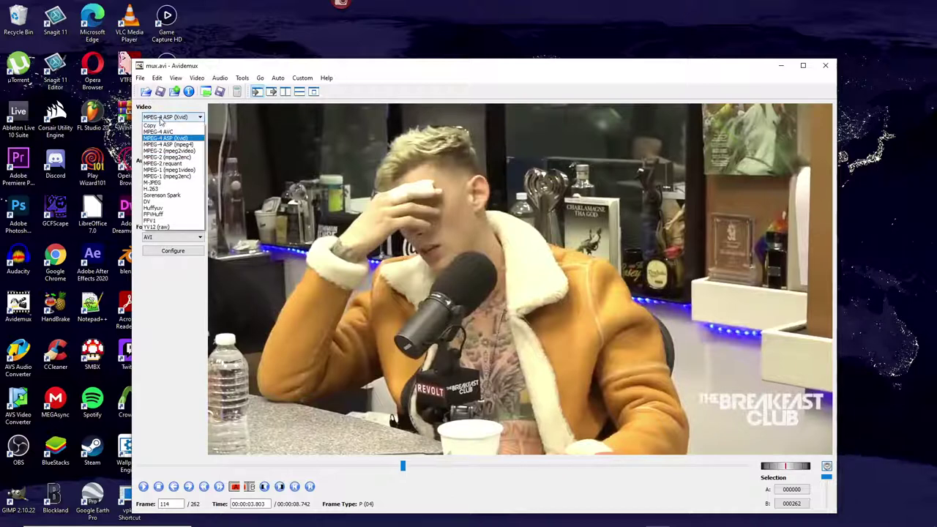
{"action": "left_click", "coordinate": [153, 126]}
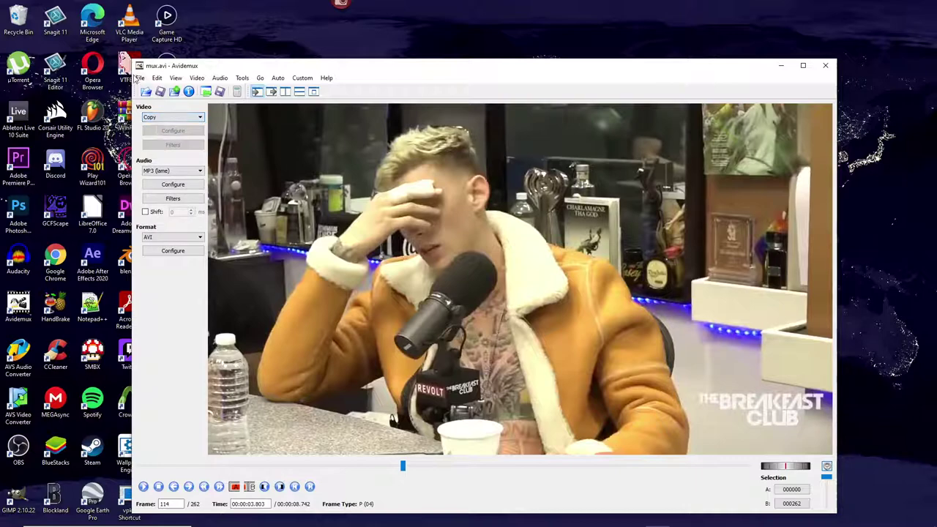
{"action": "left_click", "coordinate": [139, 77]}
{"action": "mouse_move", "coordinate": [152, 111]}
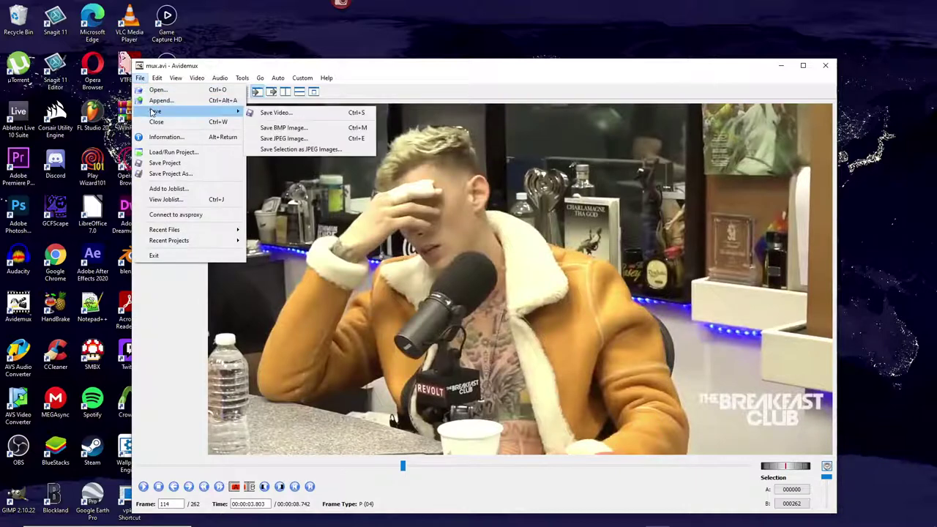
{"action": "left_click", "coordinate": [263, 114]}
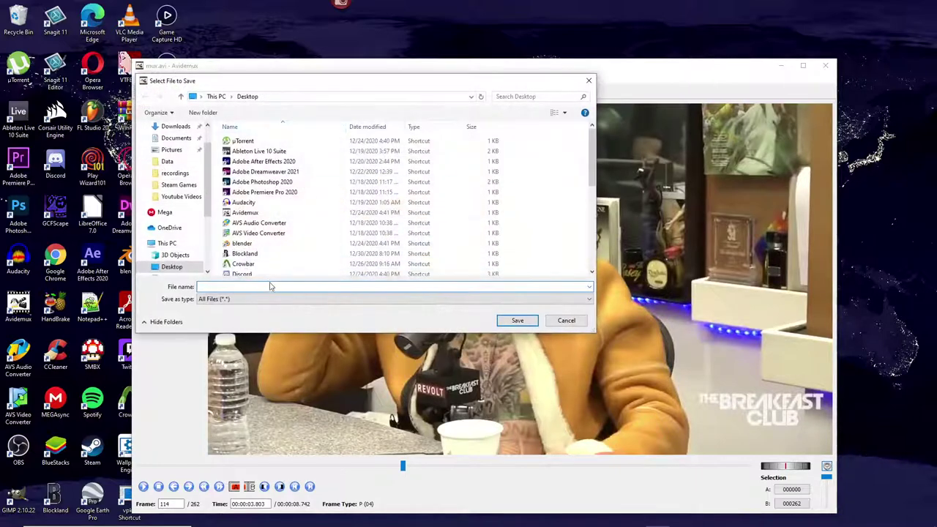
{"action": "type", "text": "muxfinish.avi"}
{"action": "left_click", "coordinate": [503, 320]}
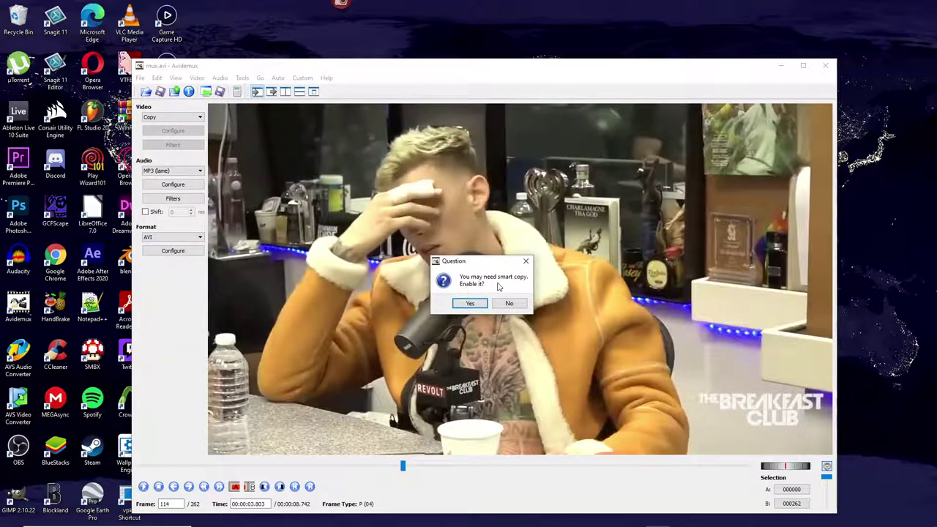
{"action": "left_click", "coordinate": [509, 303]}
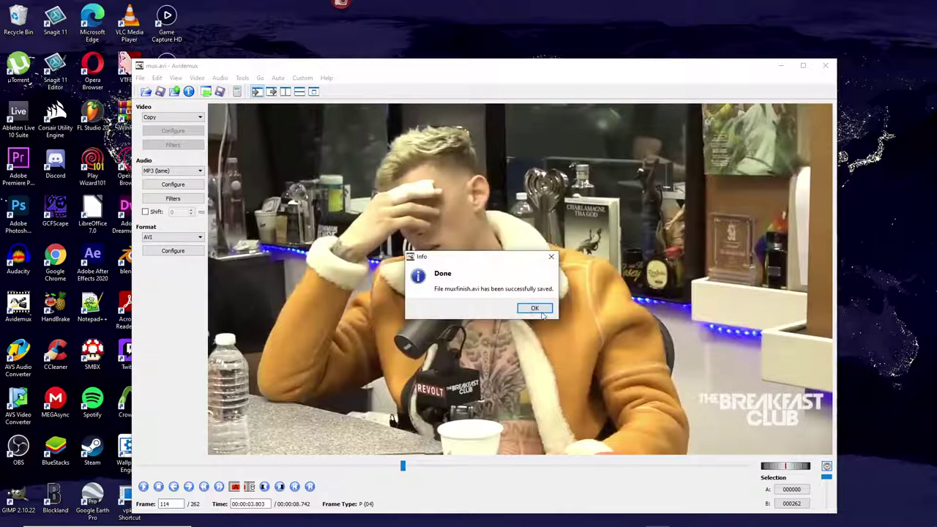
{"action": "left_click", "coordinate": [534, 308]}
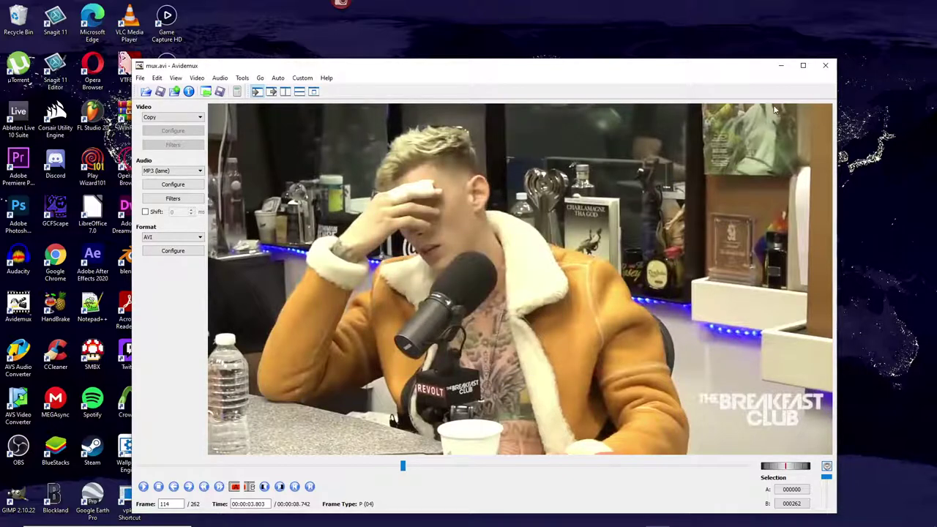
{"action": "left_click", "coordinate": [780, 65]}
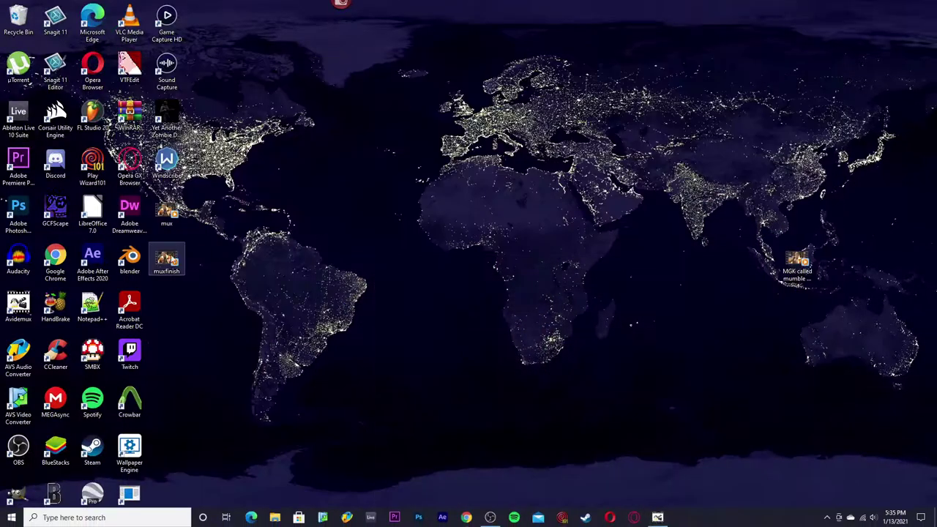
Open muxfinish in Windows Media Player, pause at 00:05, and scrub back to 00:03
{"action": "left_click_drag", "start_coordinate": [166, 260], "coordinate": [537, 259]}
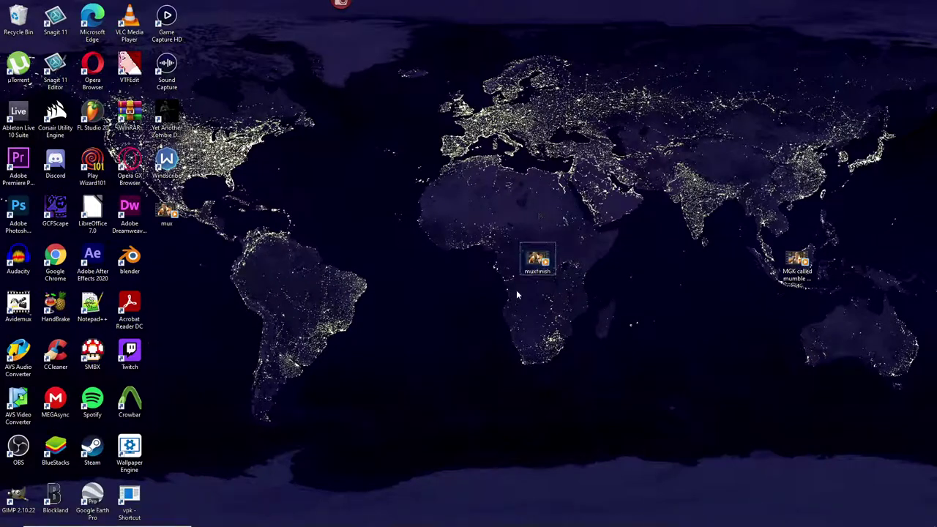
{"action": "double_click", "coordinate": [537, 257]}
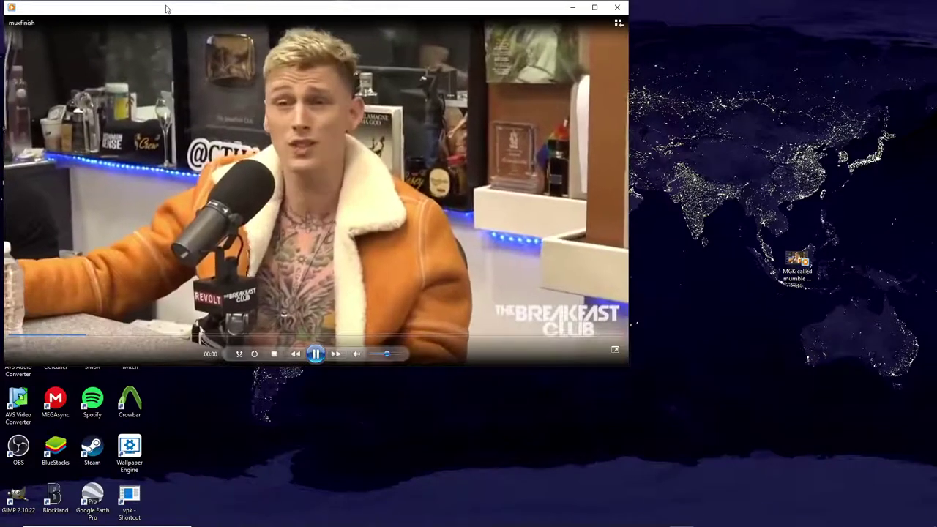
{"action": "left_click_drag", "start_coordinate": [167, 7], "coordinate": [272, 96]}
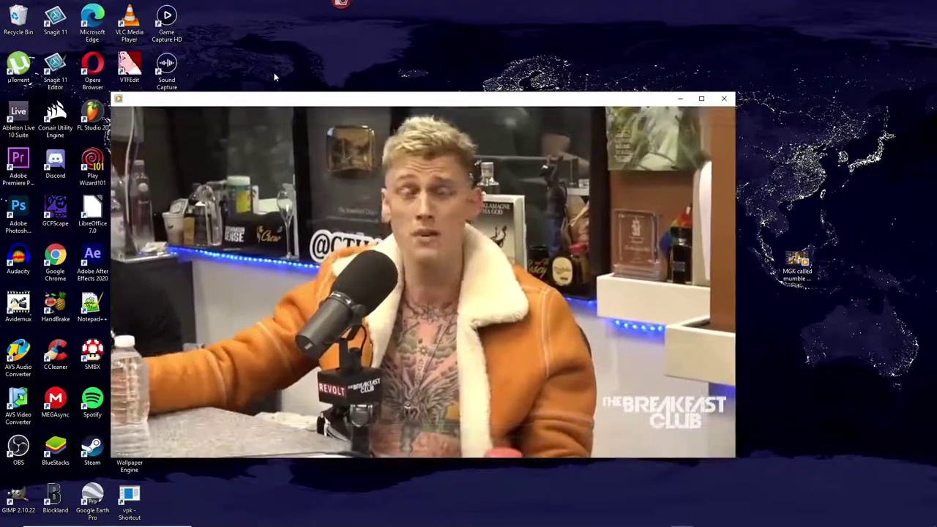
{"action": "mouse_move", "coordinate": [519, 431]}
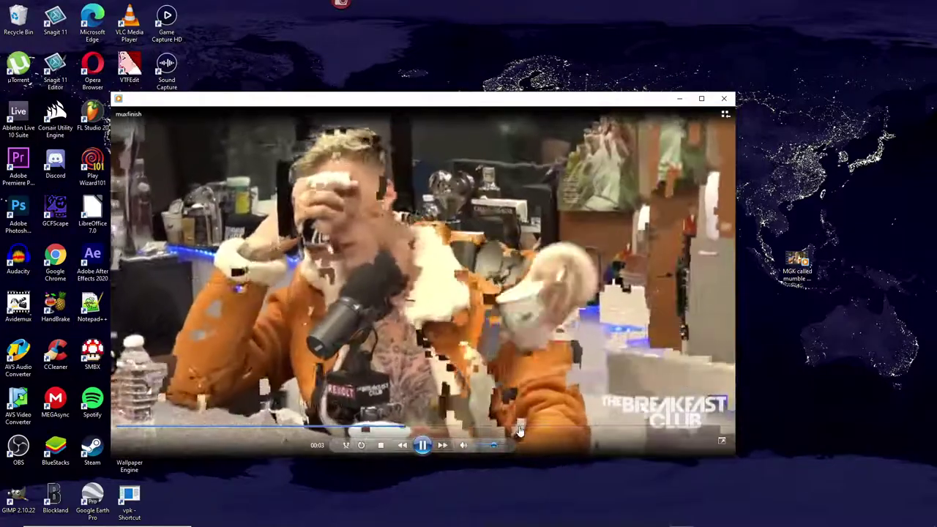
{"action": "left_click", "coordinate": [422, 445]}
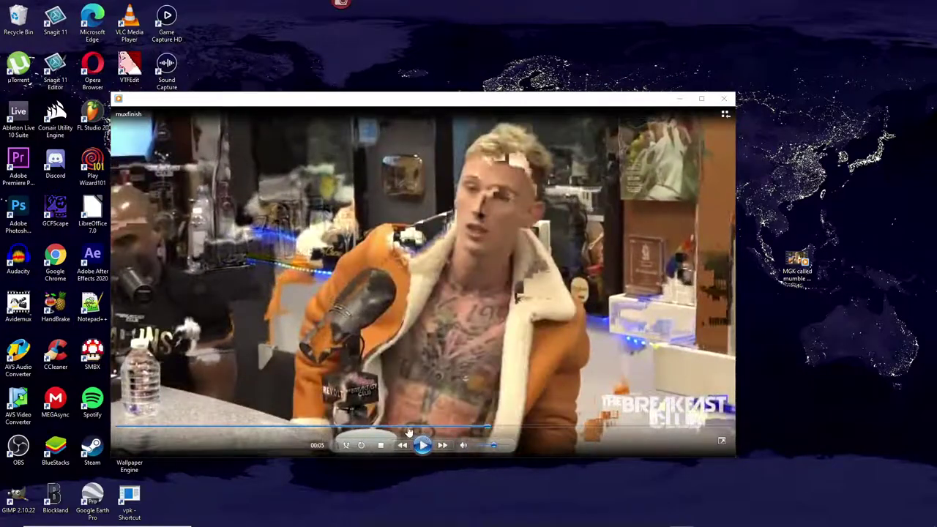
{"action": "left_click_drag", "start_coordinate": [409, 427], "coordinate": [347, 425]}
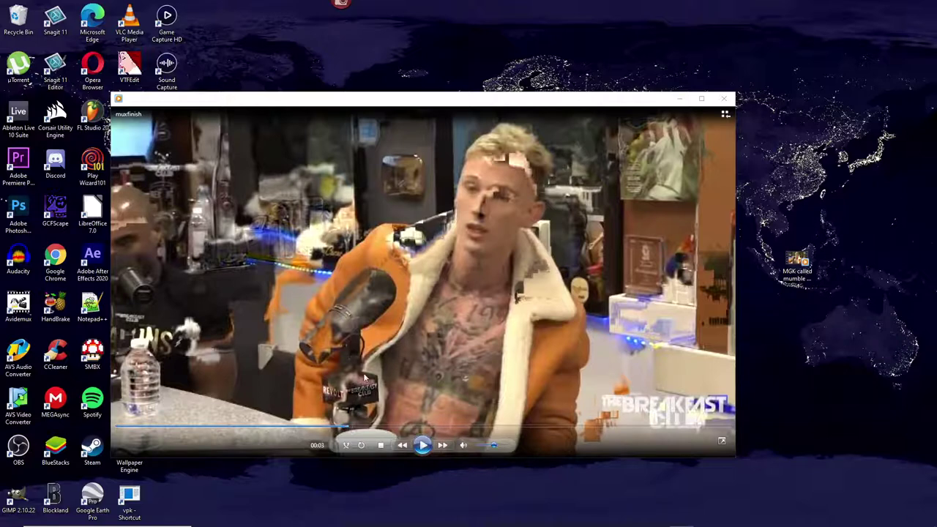